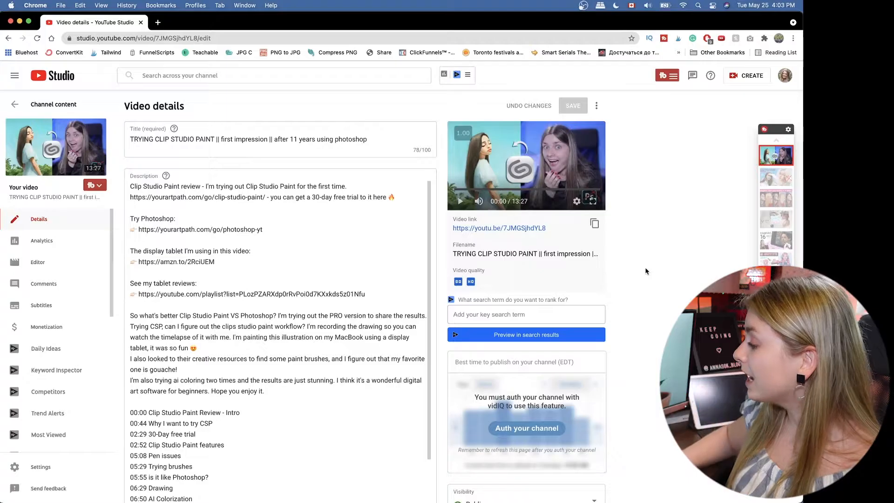
# Open the video's end screen editor and set the playhead to about 13:09 on the timeline
pyautogui.scroll(-10, 659, 302)
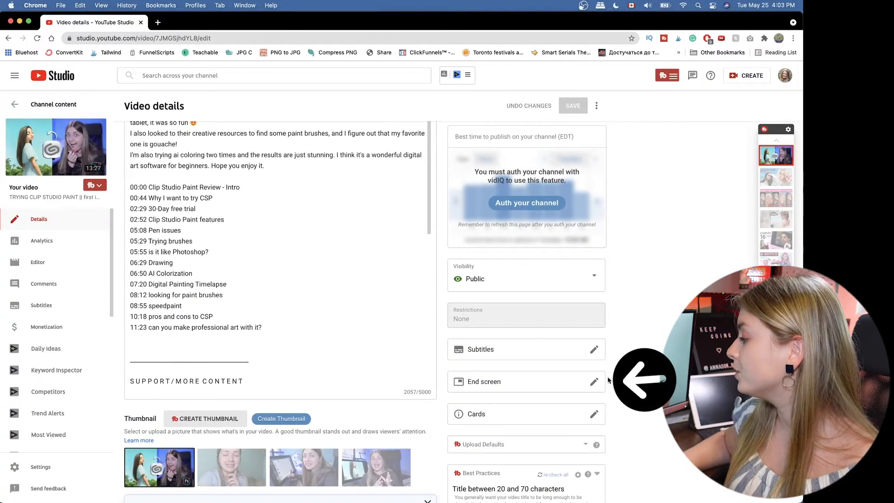
pyautogui.click(594, 382)
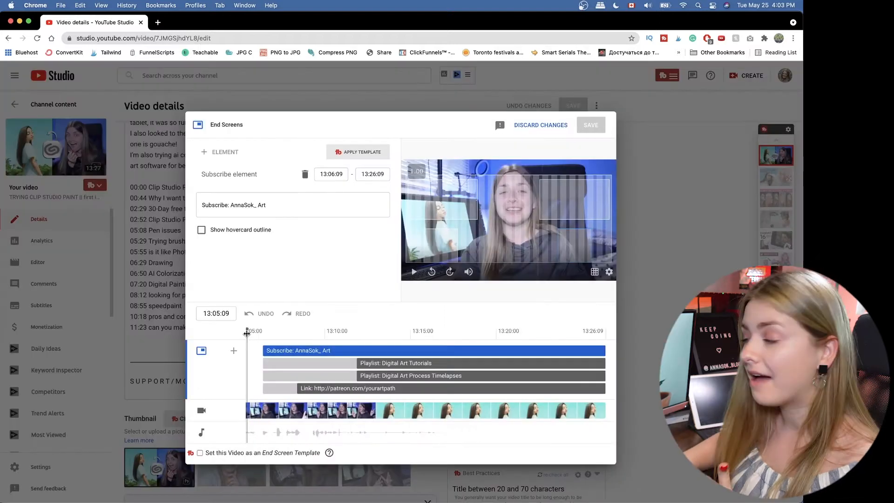
pyautogui.press('space')
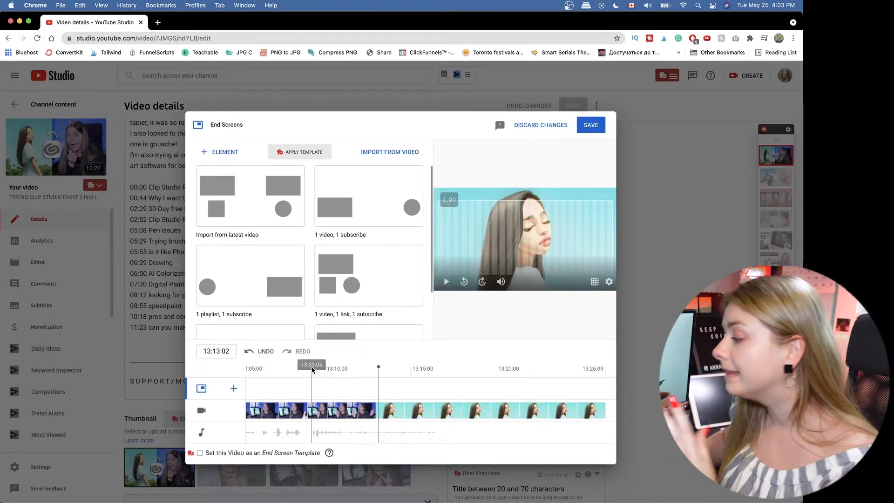
pyautogui.click(311, 369)
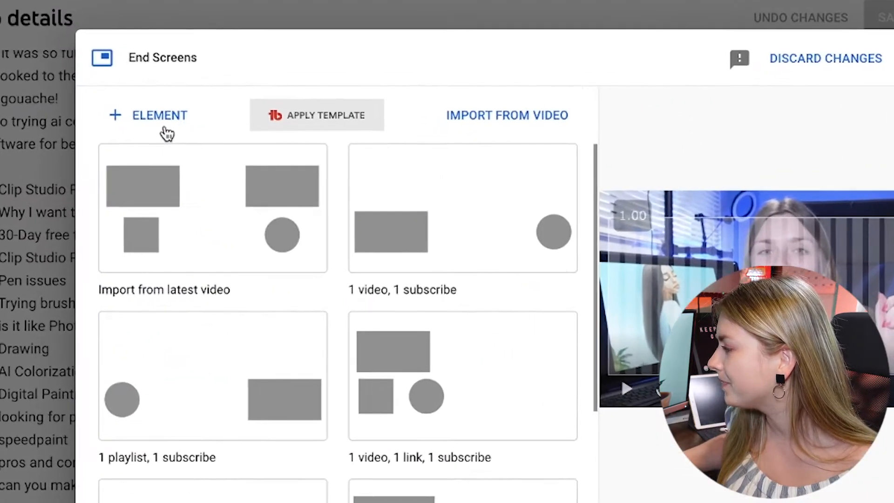
# Add a video element to the end screen and set it to Best for viewer
pyautogui.click(229, 152)
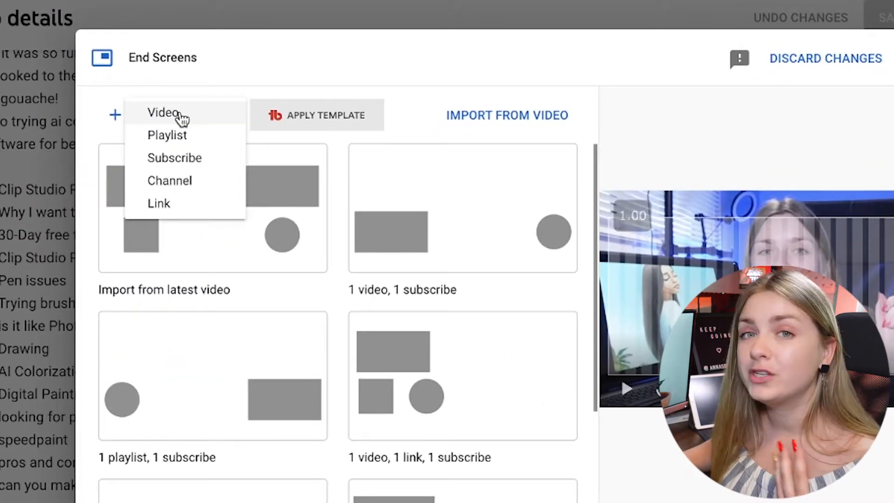
pyautogui.click(182, 120)
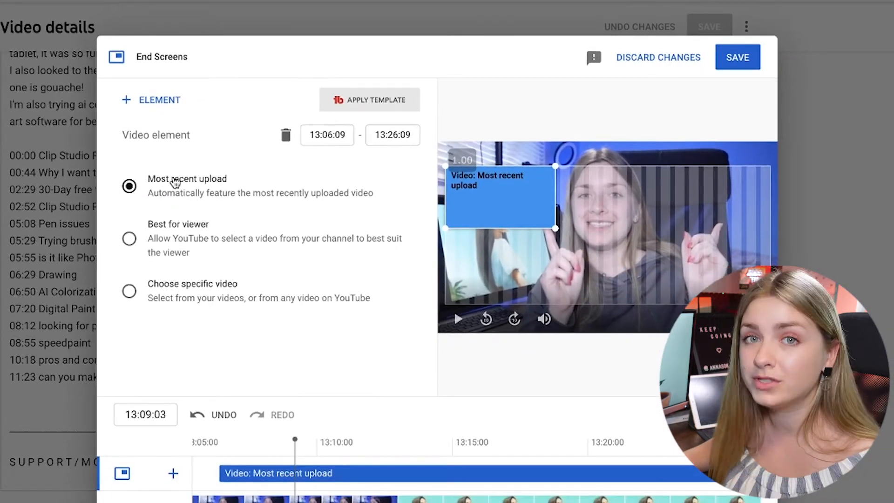
pyautogui.click(174, 229)
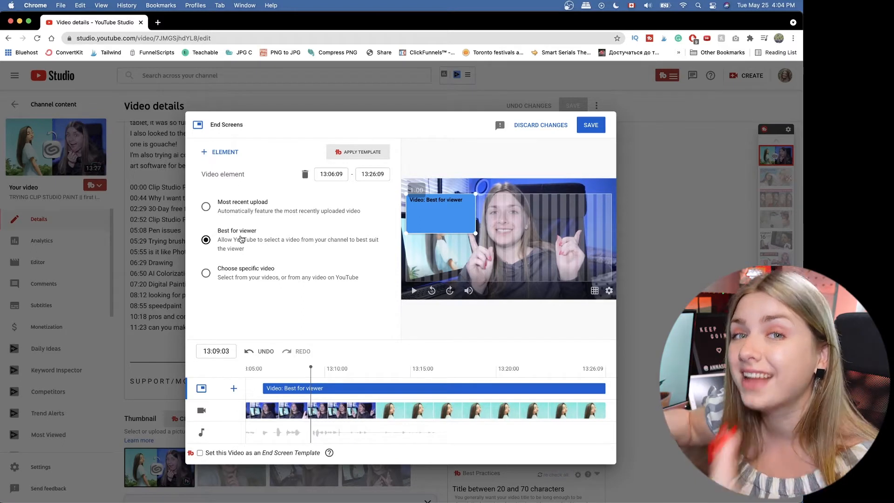
pyautogui.click(238, 271)
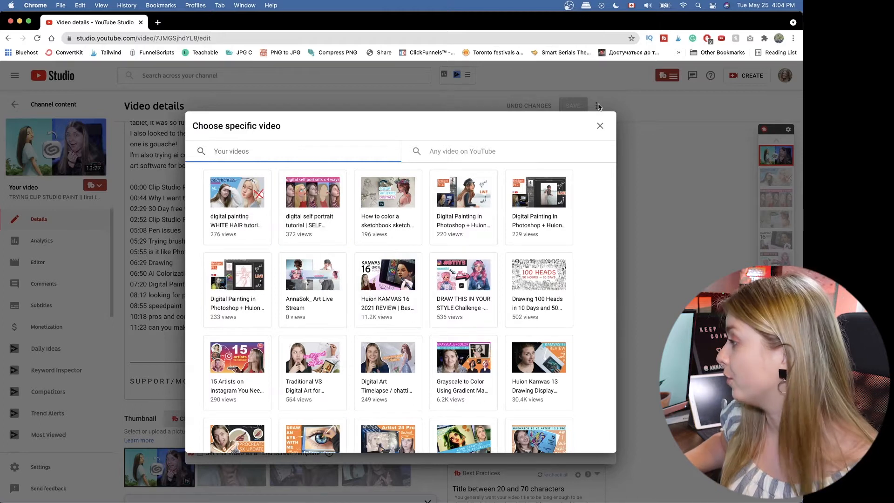
pyautogui.click(520, 155)
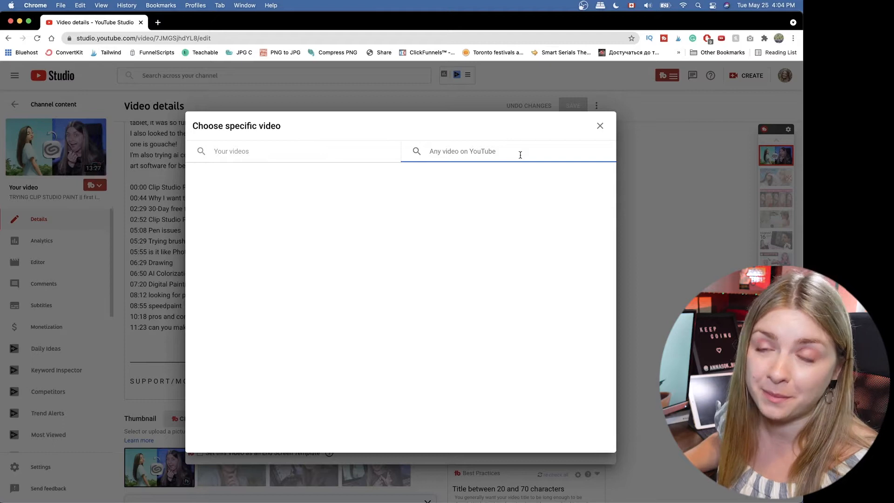
pyautogui.press('Escape')
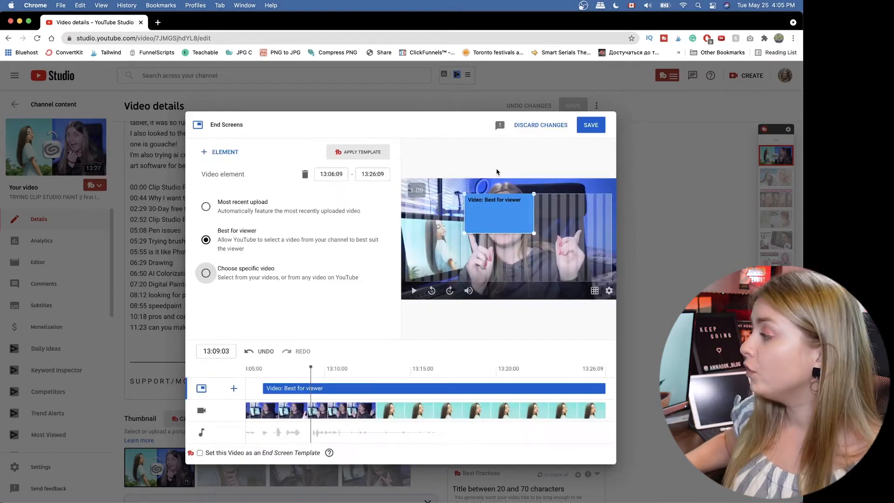
# Place the video element in the frame's upper-right corner and add the Digital Art Process Timelapses playlist element beside it without overlap
pyautogui.moveTo(562, 213); pyautogui.dragTo(581, 190)
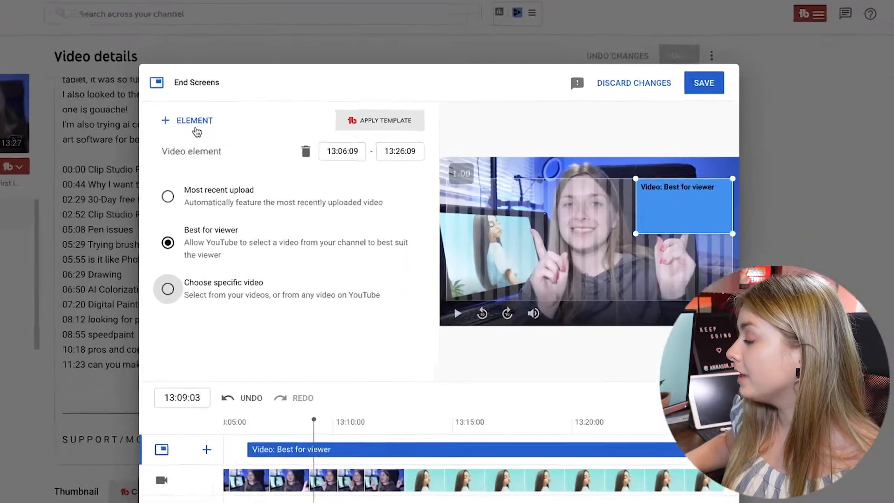
pyautogui.click(226, 154)
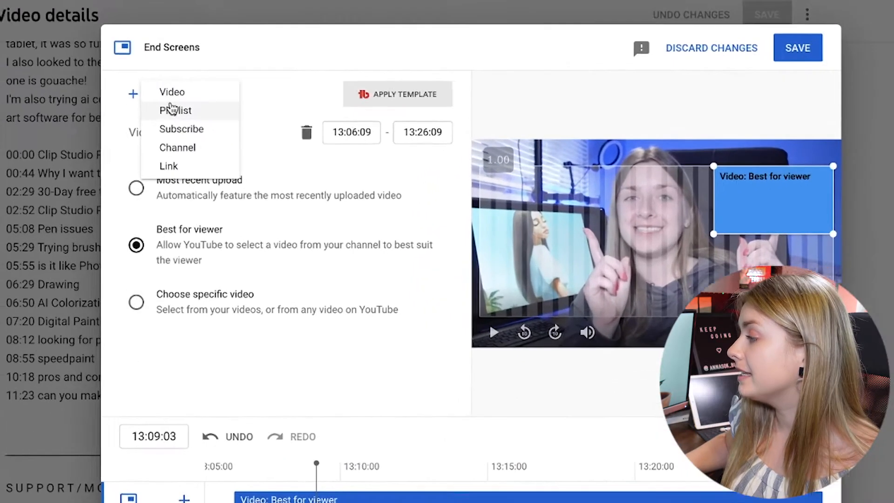
pyautogui.click(201, 112)
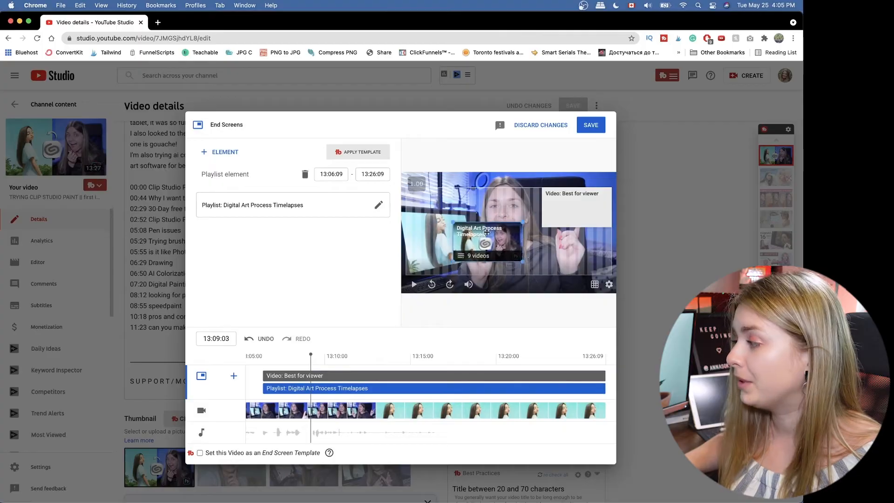
pyautogui.moveTo(472, 252); pyautogui.dragTo(444, 217)
pyautogui.moveTo(483, 245); pyautogui.dragTo(564, 224)
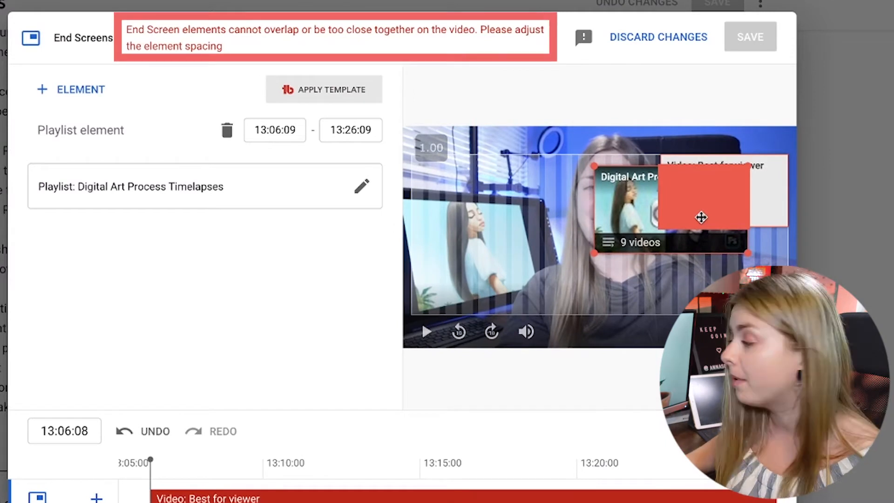
pyautogui.moveTo(657, 227); pyautogui.dragTo(527, 205)
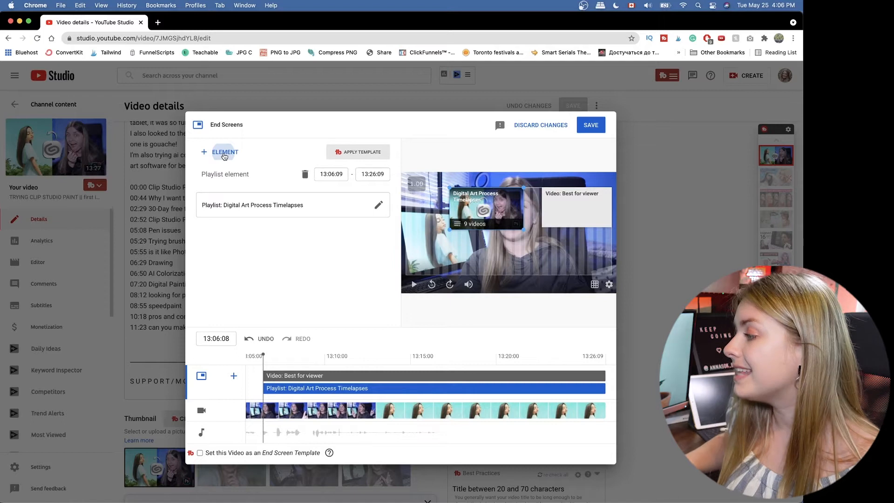
# Add a Subscribe element with its hovercard outline shown and position it in the lower part of the frame, below the playlist element
pyautogui.click(224, 156)
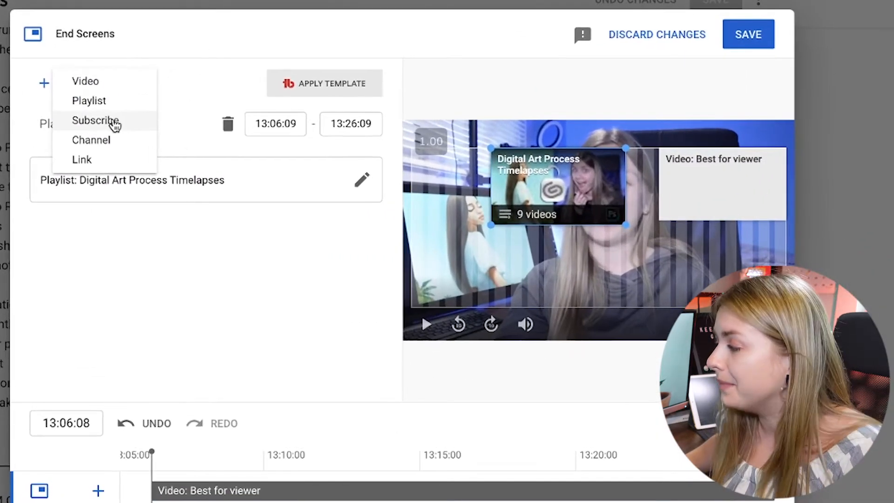
pyautogui.click(114, 123)
pyautogui.moveTo(452, 171); pyautogui.dragTo(492, 269)
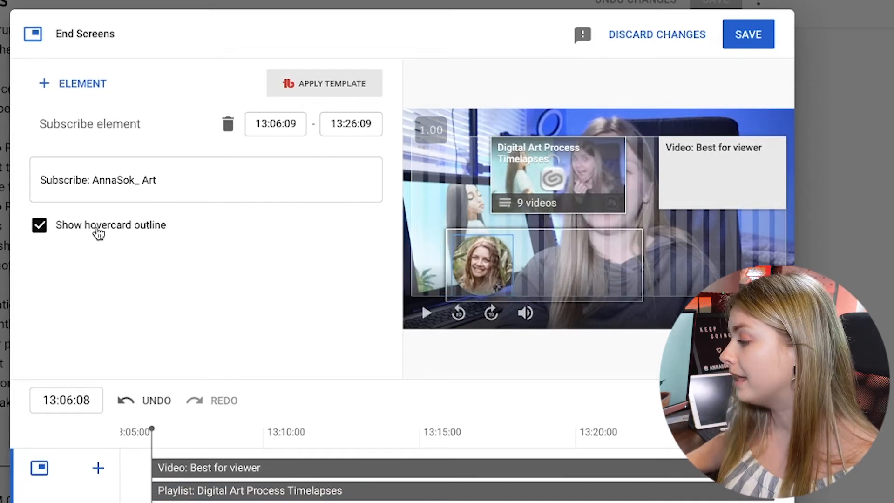
pyautogui.click(130, 425)
pyautogui.press('space')
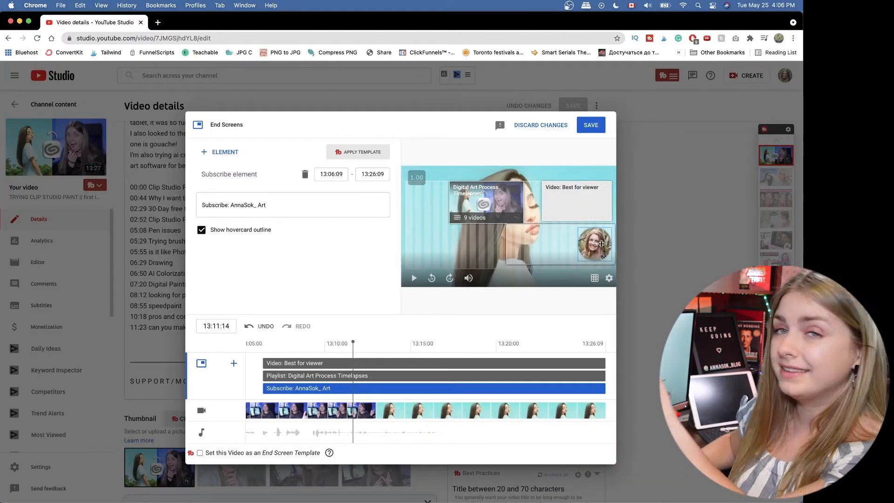
pyautogui.moveTo(587, 250); pyautogui.dragTo(391, 254)
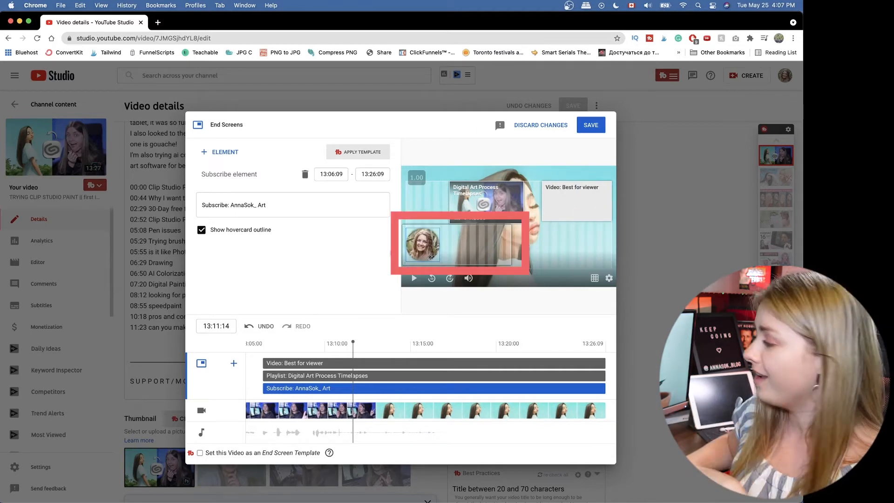
pyautogui.moveTo(434, 250); pyautogui.dragTo(433, 248)
pyautogui.click(221, 151)
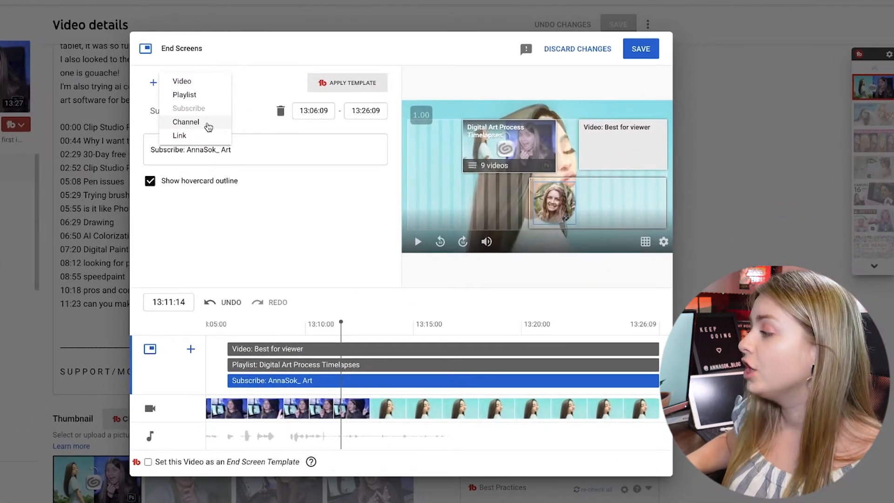
pyautogui.click(208, 123)
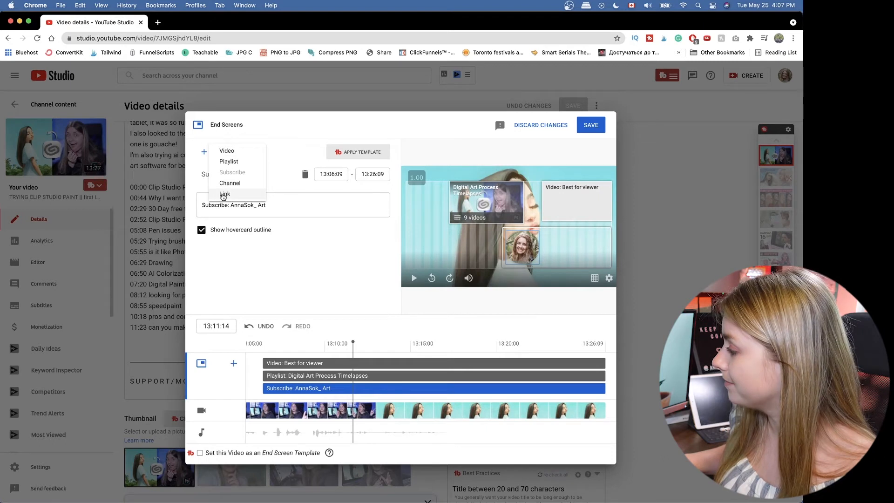
pyautogui.click(223, 194)
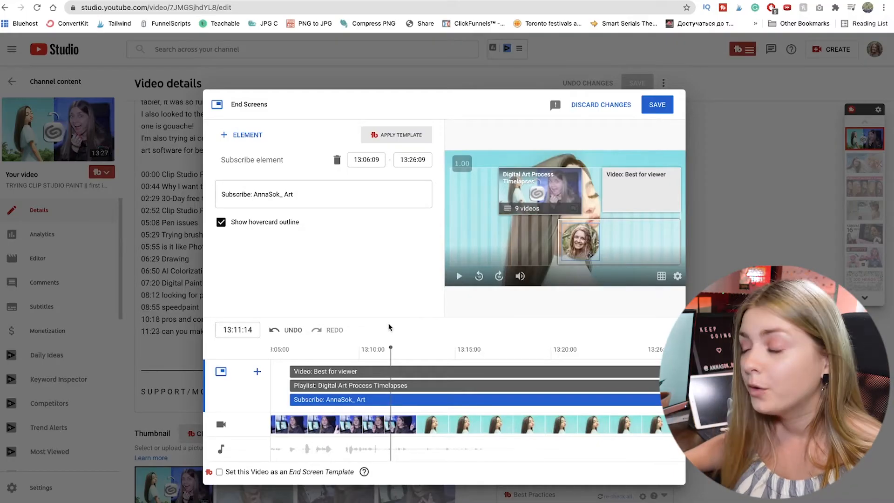
# Move the playlist element to the frame's upper-left corner and the Subscribe element to the lower-left corner beneath it
pyautogui.moveTo(324, 356); pyautogui.dragTo(444, 345)
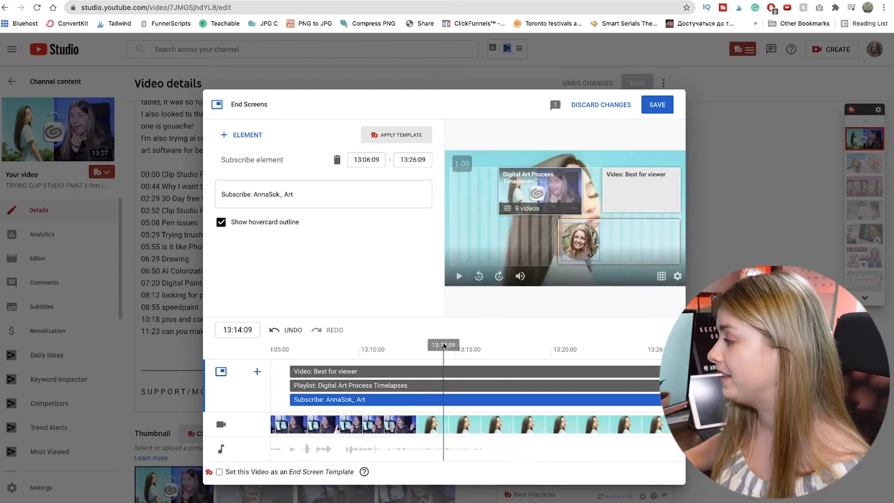
pyautogui.moveTo(520, 210); pyautogui.dragTo(483, 196)
pyautogui.moveTo(567, 224); pyautogui.dragTo(484, 219)
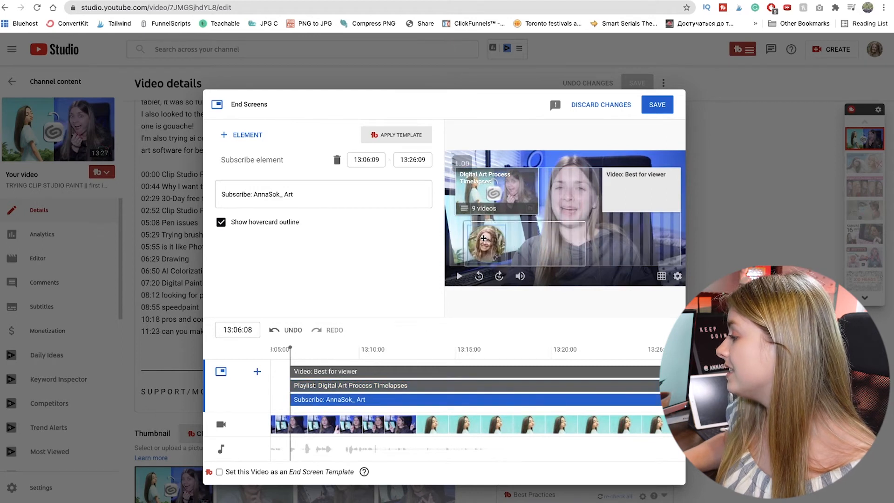
pyautogui.moveTo(484, 219); pyautogui.dragTo(462, 218)
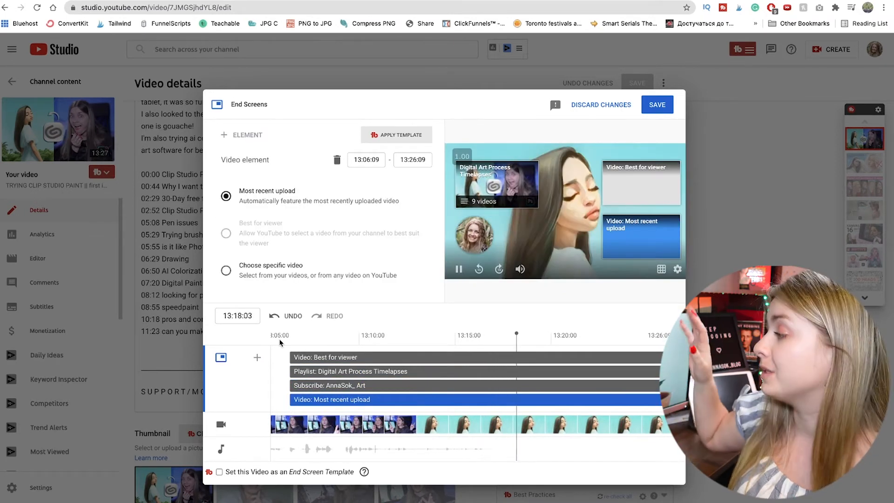